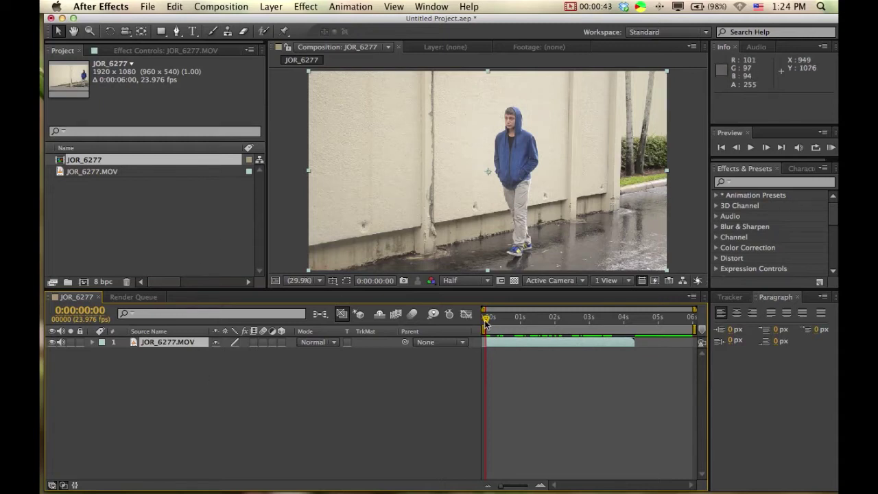
# Step: Draw rectangular Mask 1 over the right side of the JOR_6277.MOV footage, checking later frames
pyautogui.moveTo(485, 324); pyautogui.dragTo(535, 319)
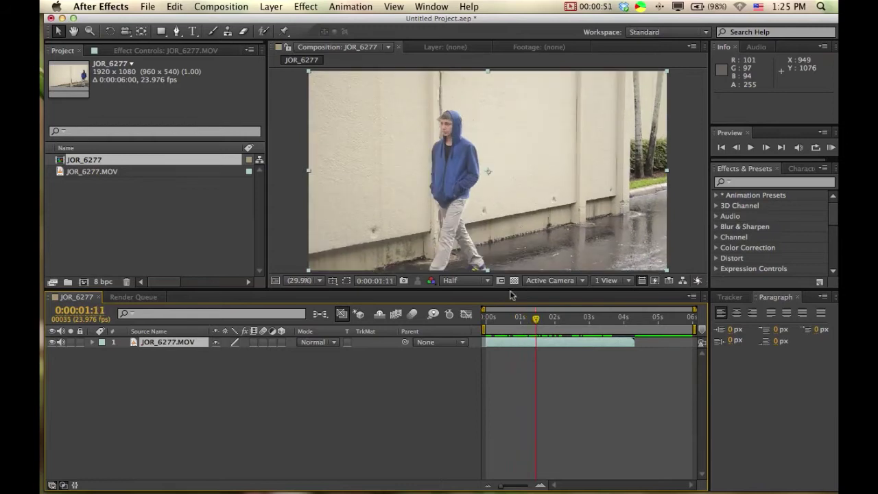
pyautogui.click(163, 33)
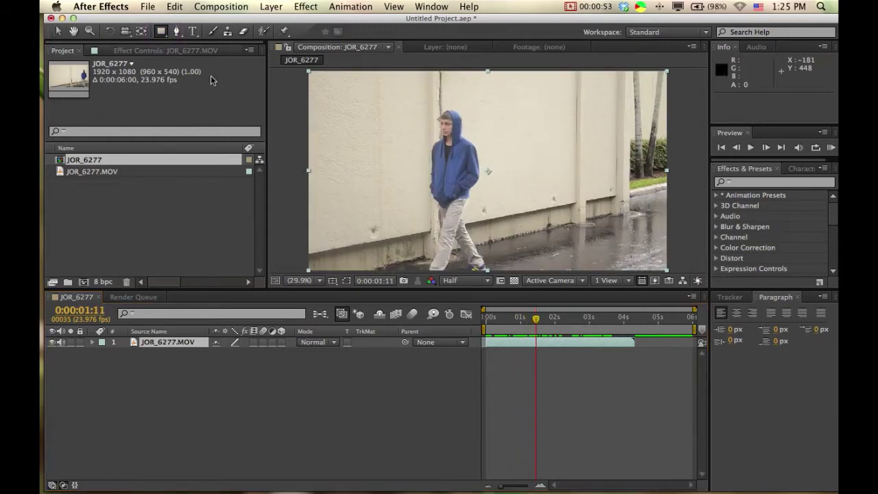
pyautogui.click(473, 63)
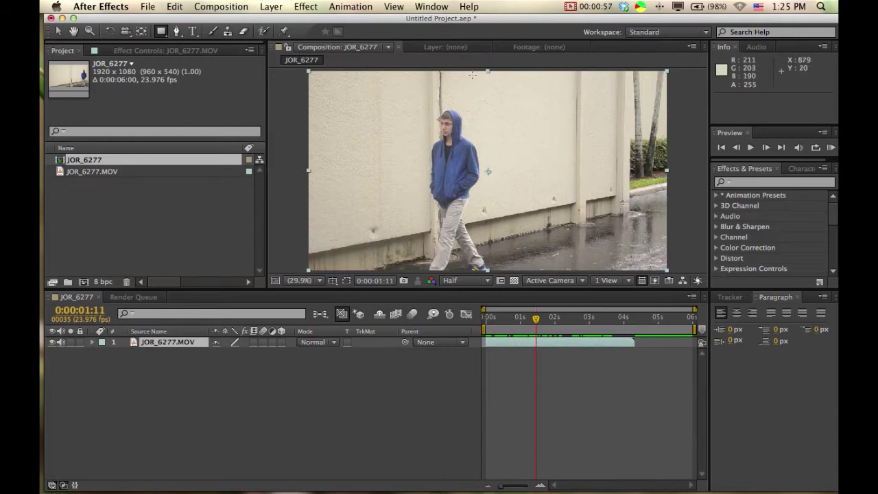
pyautogui.moveTo(467, 71); pyautogui.dragTo(675, 271)
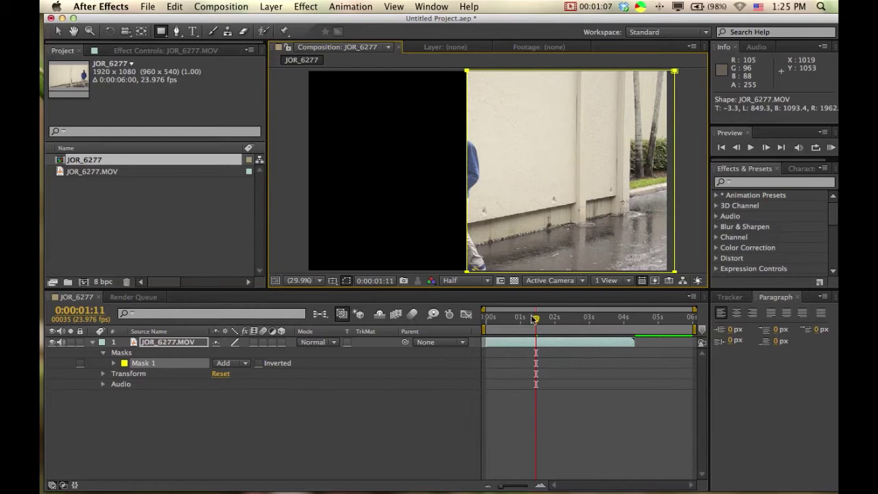
pyautogui.moveTo(534, 319)
pyautogui.mouseDown()
pyautogui.moveTo(484, 320)
pyautogui.moveTo(553, 320)
pyautogui.moveTo(484, 326)
pyautogui.moveTo(555, 321)
pyautogui.moveTo(521, 321)
pyautogui.mouseUp()
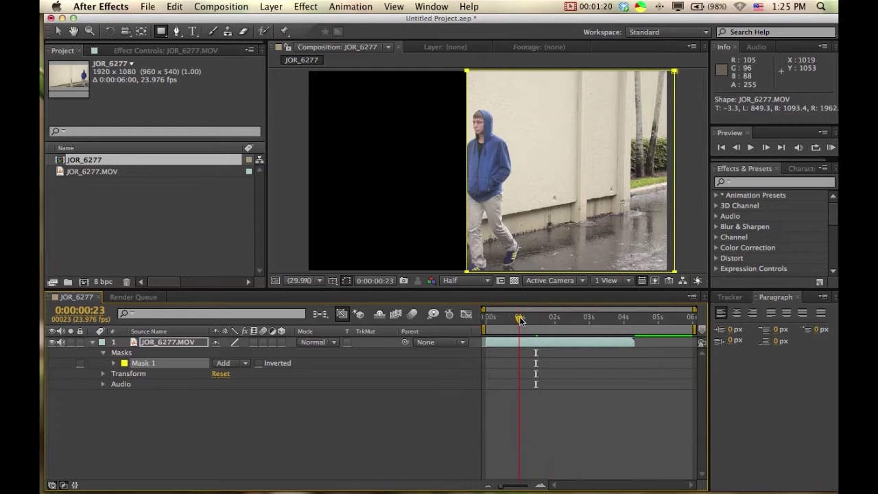
# Step: Reveal Mask 1's properties, try heavy and 14-pixel feathering, then reset Mask Feather to 0
pyautogui.click(112, 363)
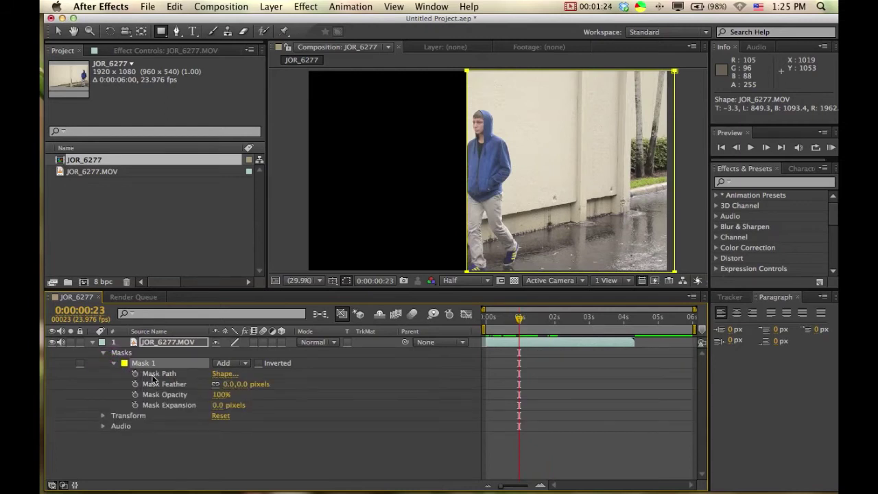
pyautogui.click(148, 406)
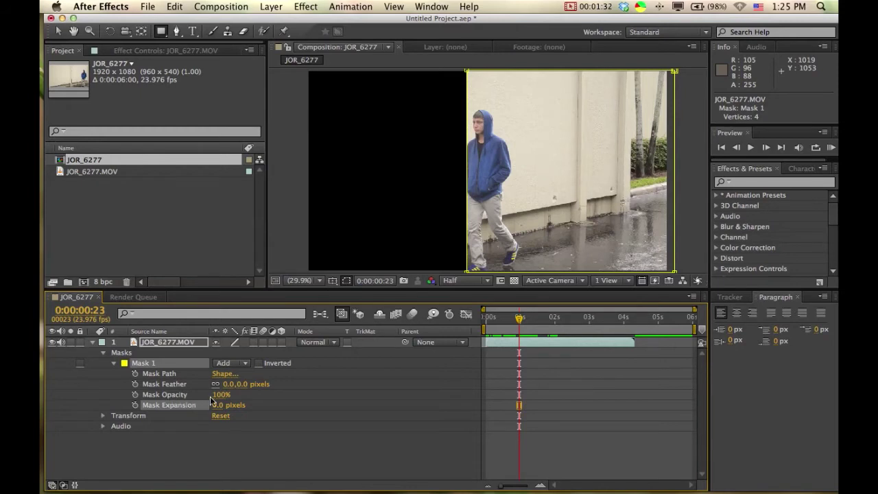
pyautogui.click(291, 449)
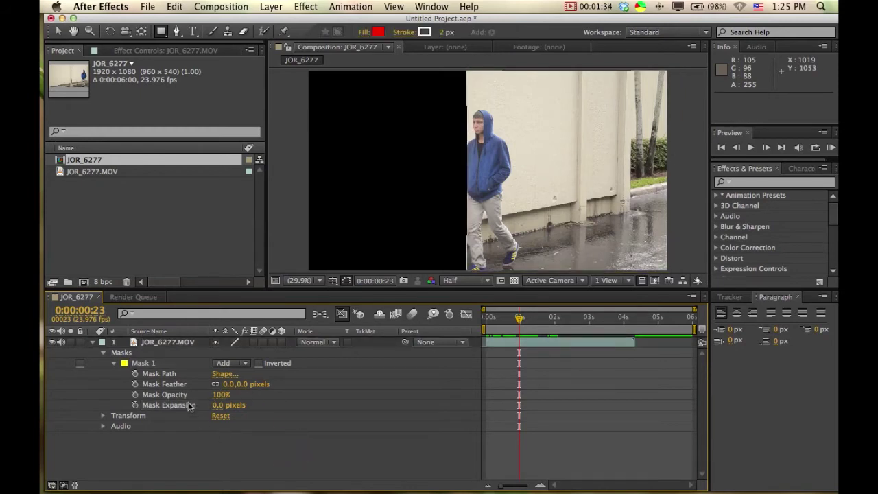
pyautogui.moveTo(241, 383); pyautogui.dragTo(415, 353)
pyautogui.moveTo(351, 355); pyautogui.dragTo(252, 389)
pyautogui.click(252, 384)
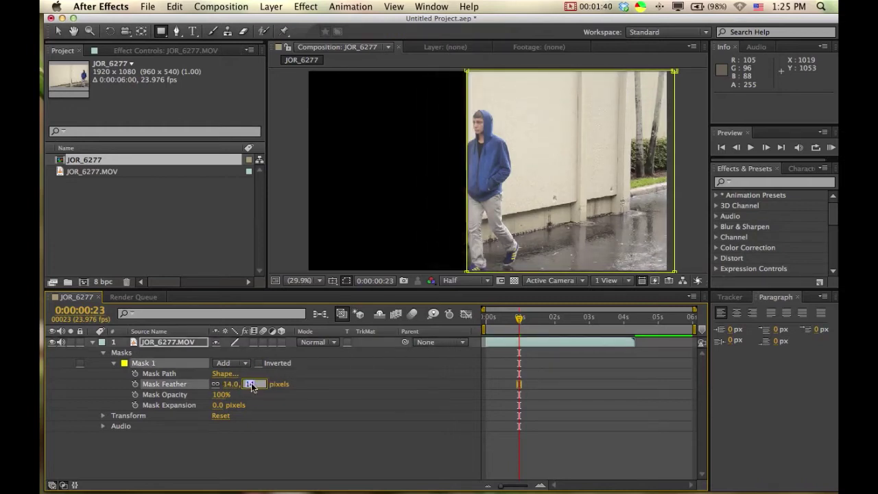
pyautogui.write('0')
pyautogui.press('Return')
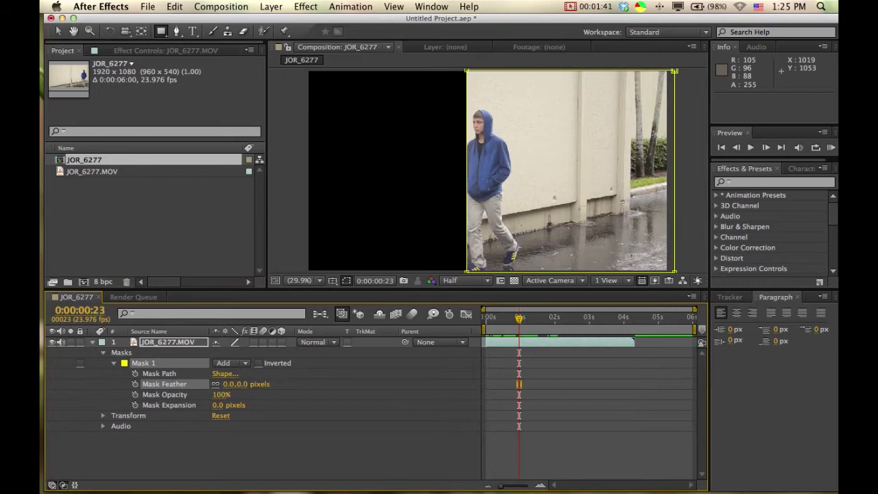
# Step: Test separate horizontal and vertical feathering, undo both, and relink feather width and height
pyautogui.click(217, 386)
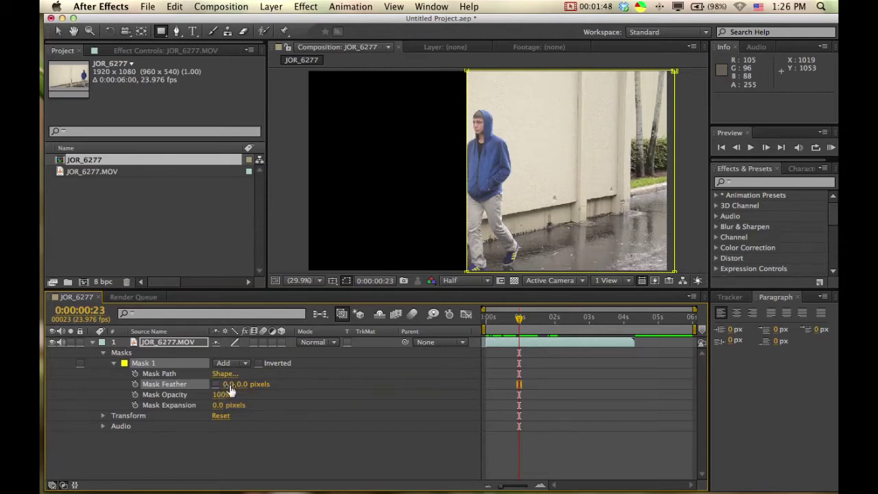
pyautogui.moveTo(230, 388); pyautogui.dragTo(458, 354)
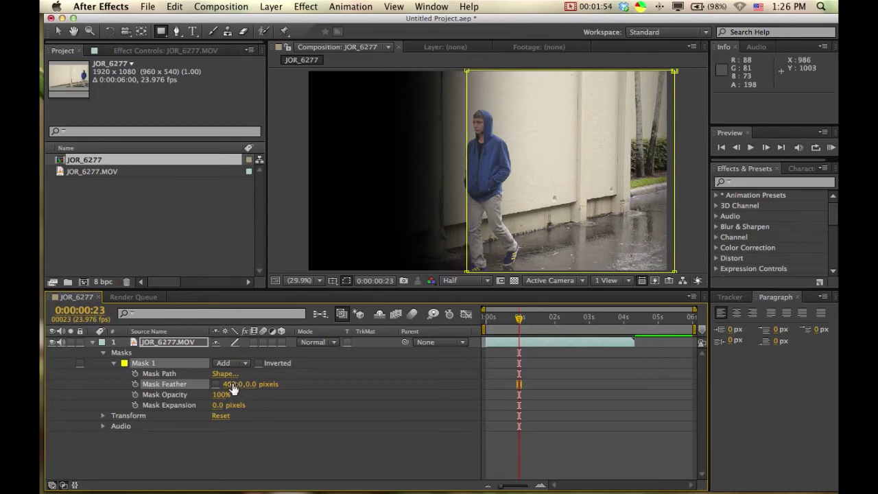
pyautogui.press('super+z')
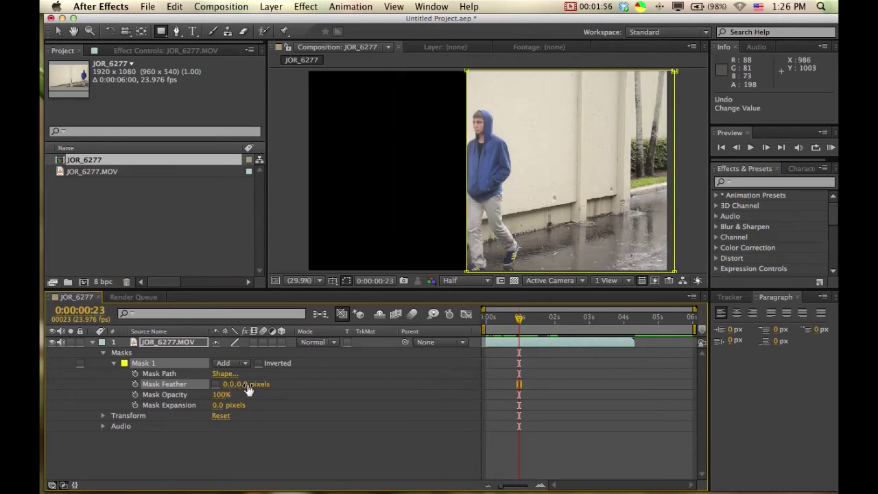
pyautogui.moveTo(247, 388); pyautogui.dragTo(533, 371)
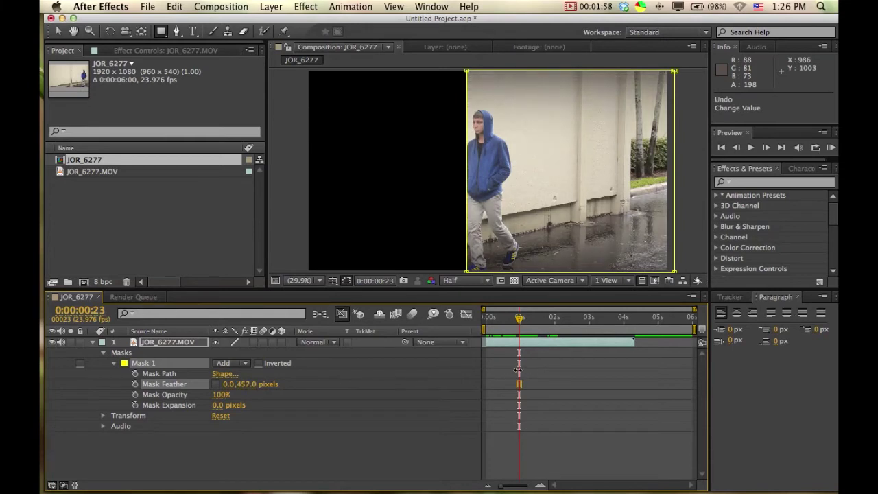
pyautogui.press('super+z')
pyautogui.click(215, 384)
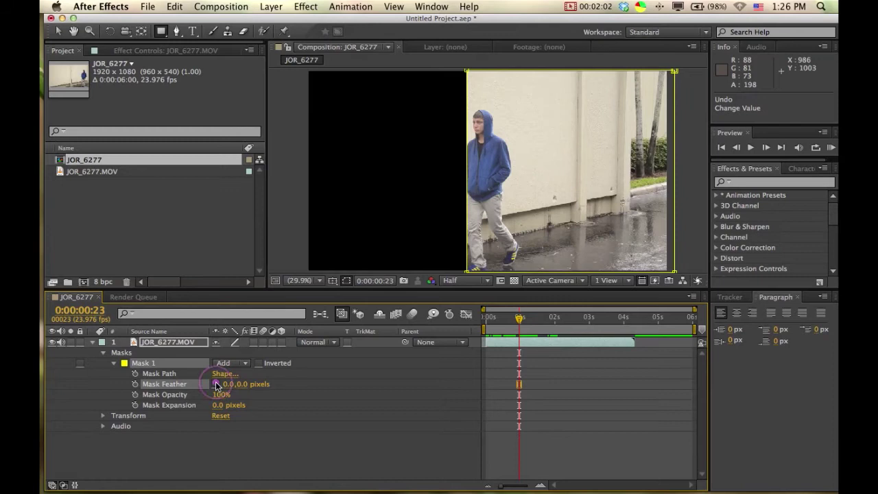
pyautogui.click(236, 442)
pyautogui.click(165, 396)
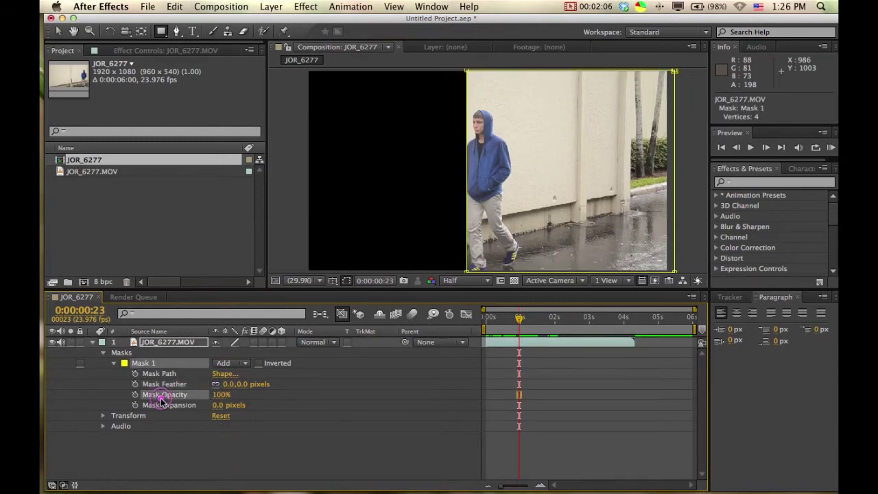
pyautogui.moveTo(214, 400)
pyautogui.mouseDown()
pyautogui.moveTo(201, 395)
pyautogui.moveTo(229, 394)
pyautogui.moveTo(221, 408)
pyautogui.moveTo(144, 389)
pyautogui.moveTo(130, 378)
pyautogui.moveTo(135, 362)
pyautogui.moveTo(366, 371)
pyautogui.moveTo(90, 337)
pyautogui.moveTo(364, 352)
pyautogui.moveTo(100, 340)
pyautogui.moveTo(233, 349)
pyautogui.moveTo(207, 389)
pyautogui.mouseUp()
pyautogui.press('super+z')
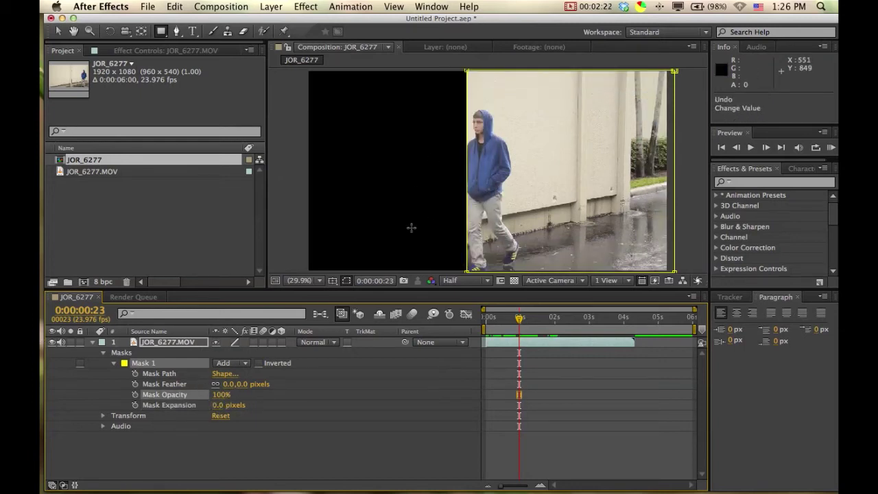
pyautogui.moveTo(237, 386); pyautogui.dragTo(439, 371)
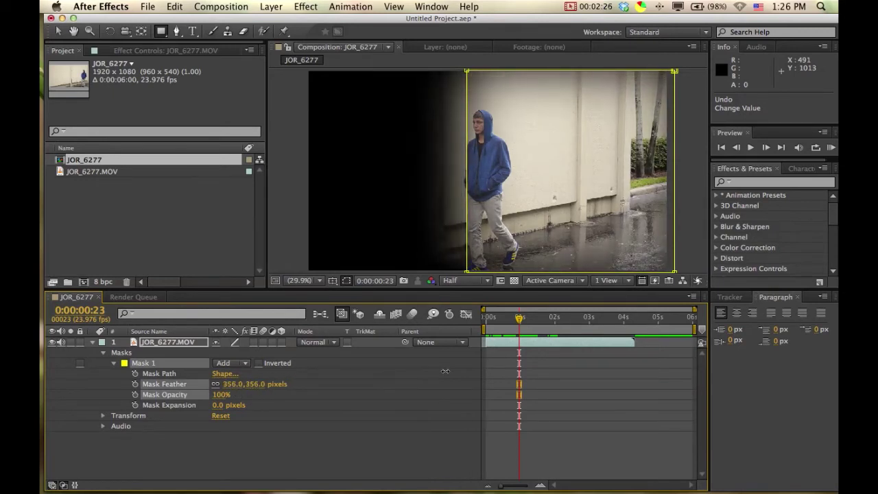
pyautogui.moveTo(348, 364); pyautogui.dragTo(343, 365)
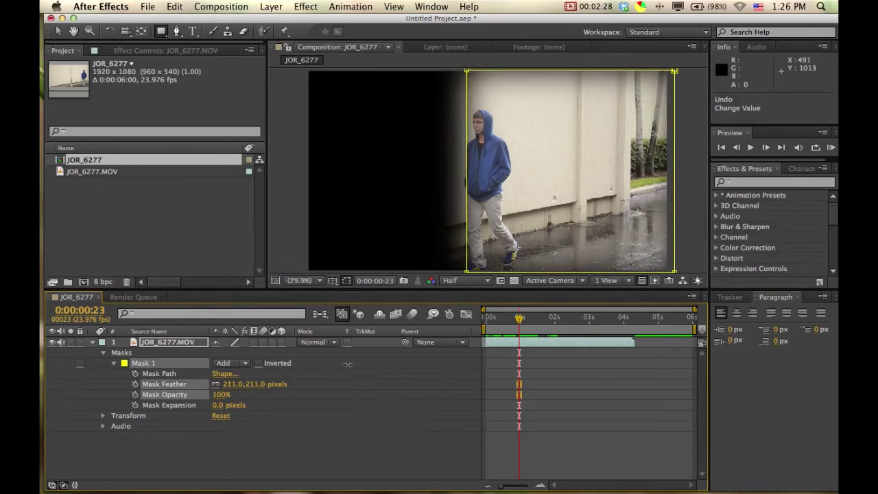
pyautogui.click(457, 418)
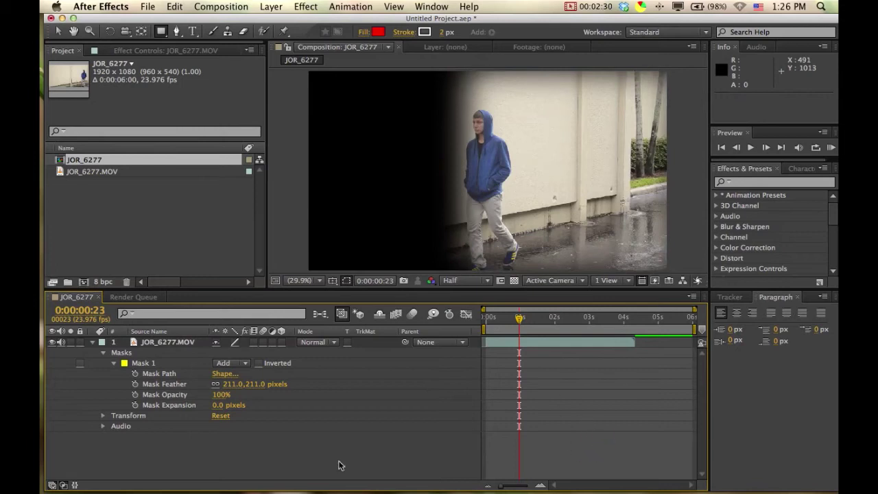
pyautogui.moveTo(221, 407); pyautogui.dragTo(127, 383)
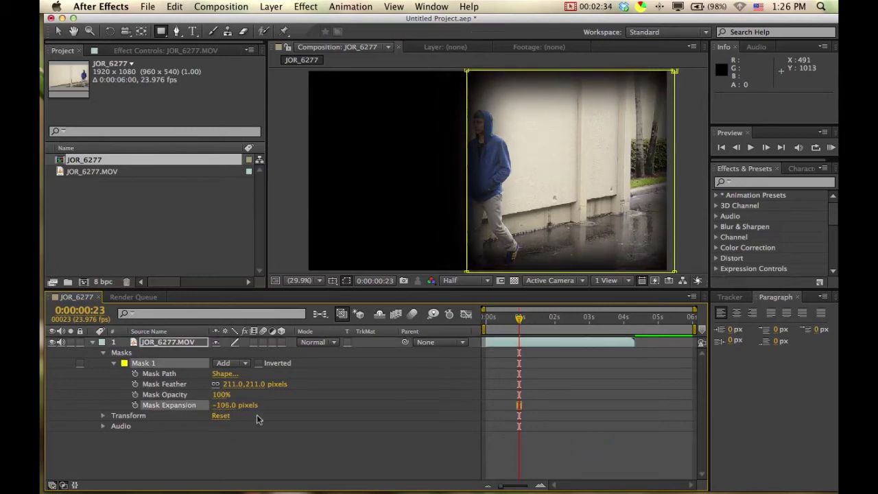
pyautogui.click(514, 443)
pyautogui.press('super+z')
pyautogui.press('super+z')
pyautogui.press('super+z')
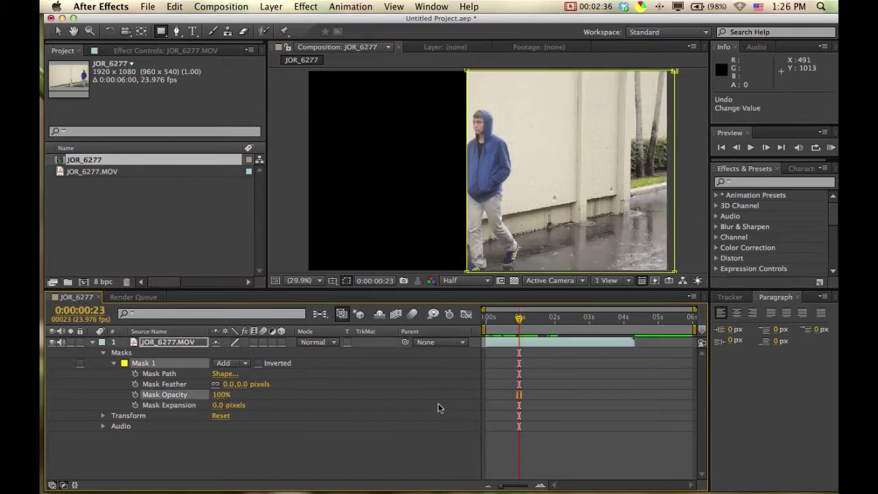
pyautogui.click(218, 467)
# Step: Preview the walk, then set a Mask Path keyframe for Mask 1 at frame zero
pyautogui.click(155, 375)
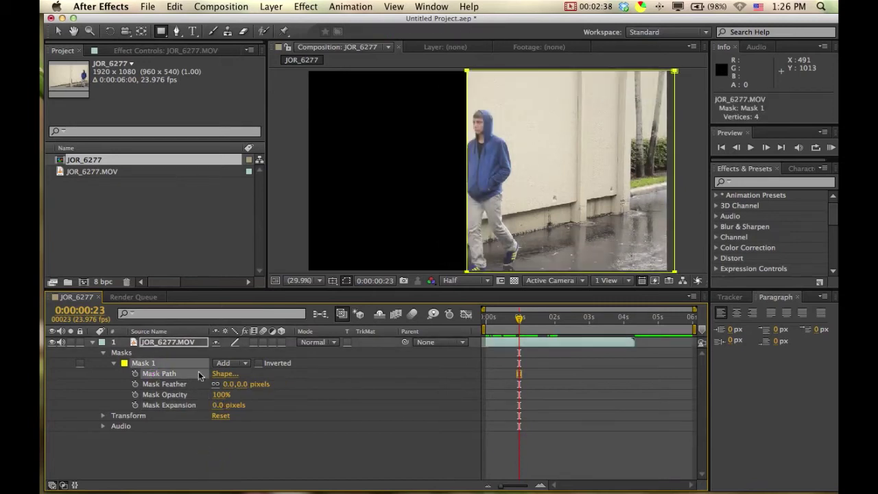
pyautogui.moveTo(520, 325)
pyautogui.mouseDown()
pyautogui.moveTo(500, 324)
pyautogui.moveTo(575, 325)
pyautogui.moveTo(487, 324)
pyautogui.moveTo(527, 325)
pyautogui.moveTo(517, 325)
pyautogui.mouseUp()
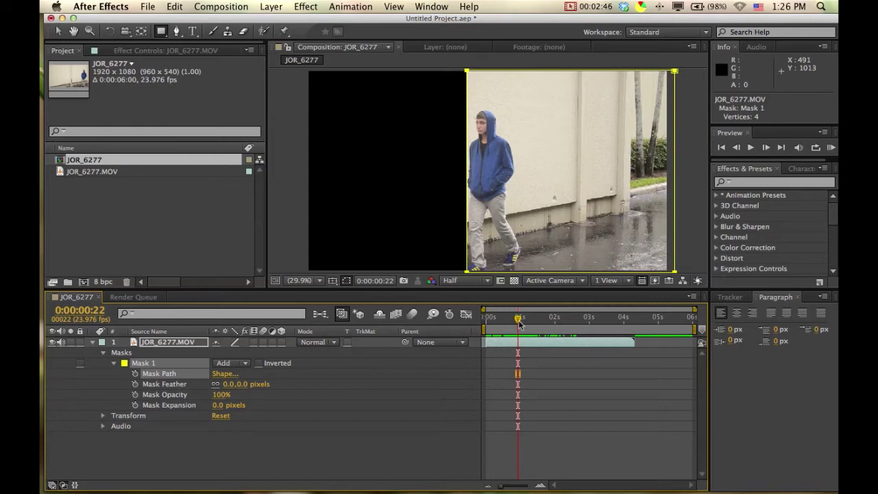
pyautogui.moveTo(519, 325); pyautogui.dragTo(486, 325)
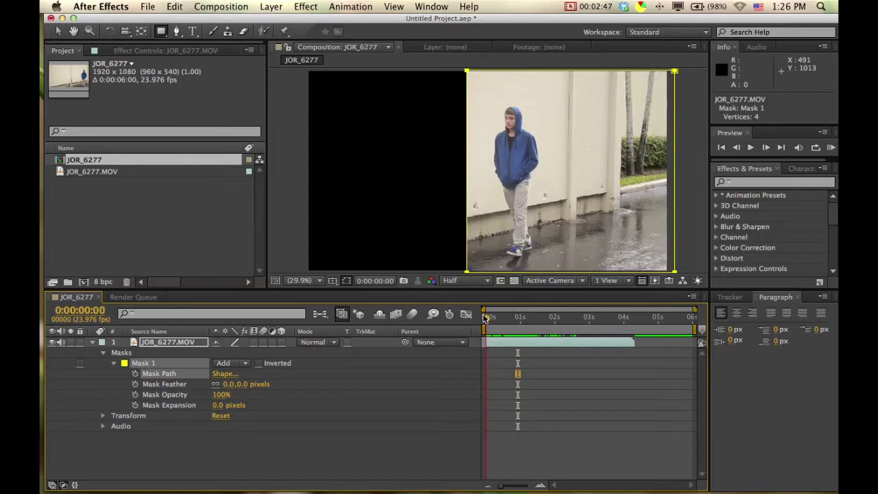
pyautogui.click(135, 374)
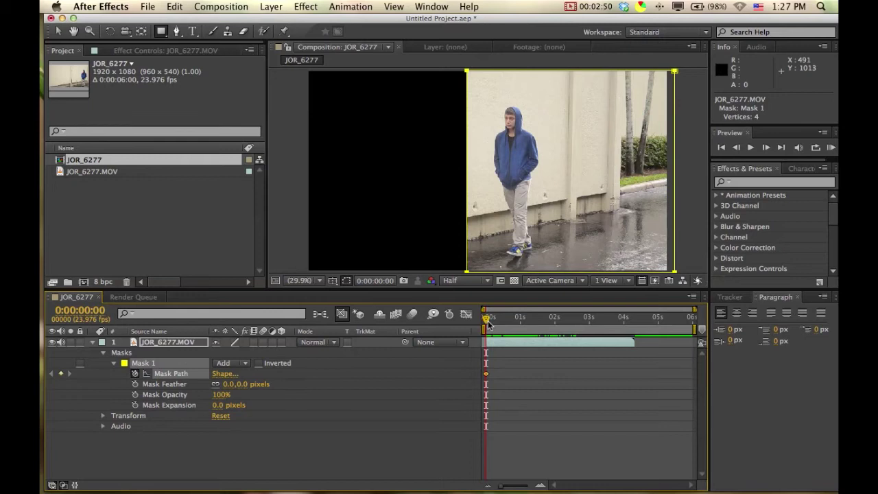
# Step: At 0:00:03:02, shift the whole mask left over the wall to record a second keyframe
pyautogui.moveTo(488, 322); pyautogui.dragTo(594, 328)
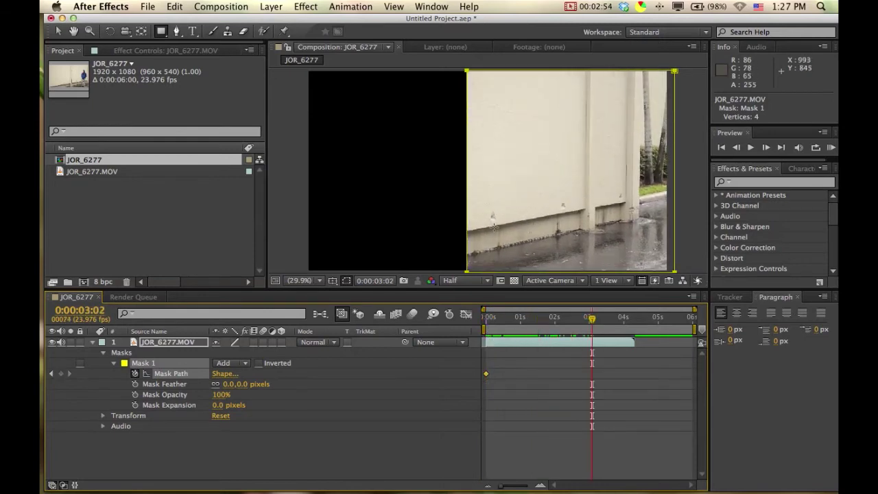
pyautogui.press('v')
pyautogui.click(618, 186)
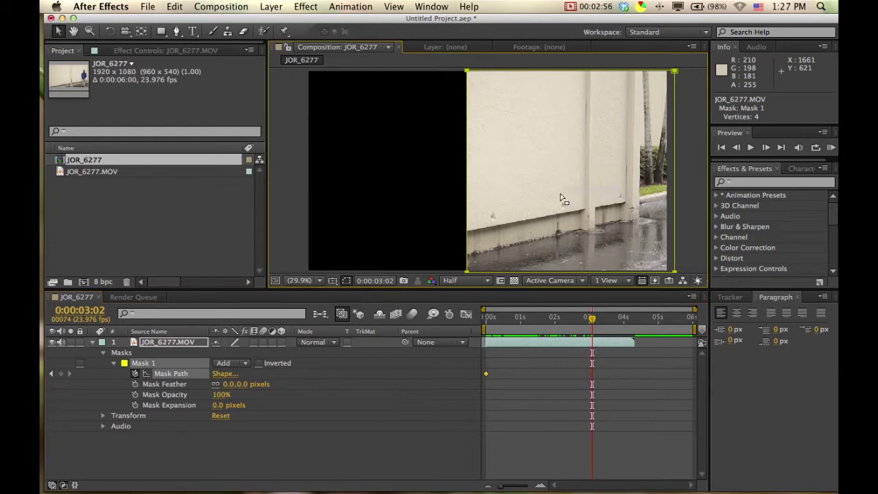
pyautogui.click(167, 364)
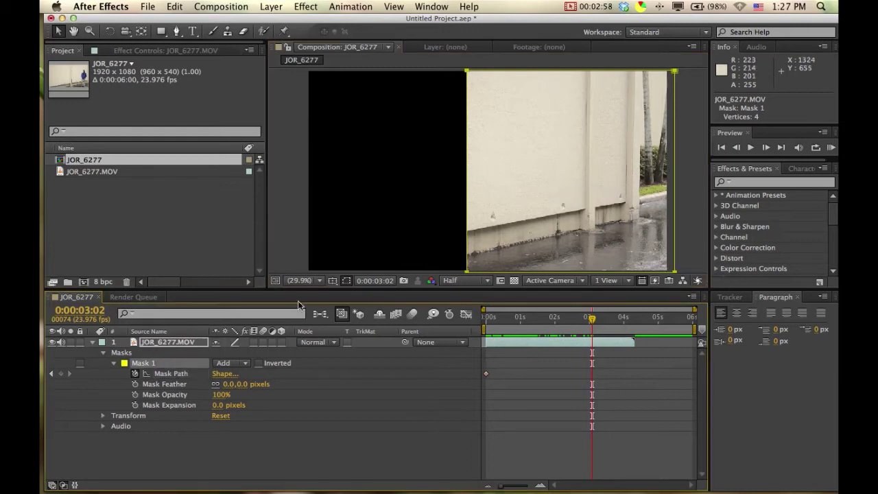
pyautogui.click(472, 197)
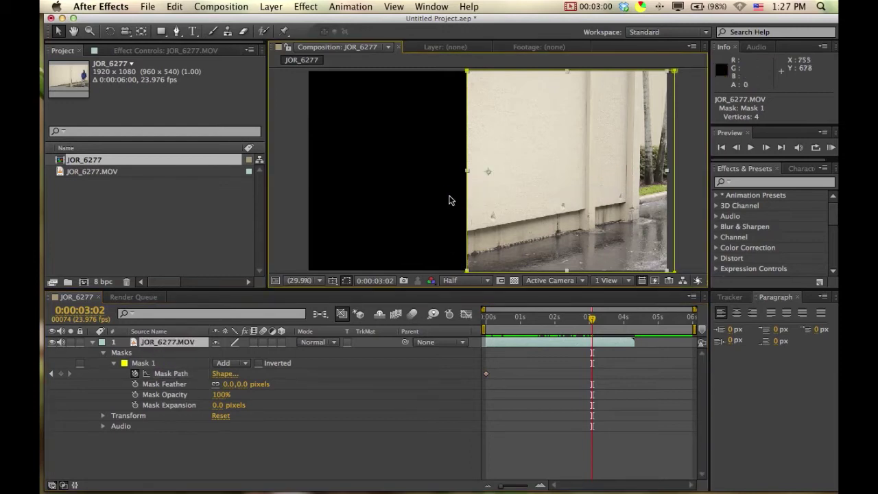
pyautogui.click(147, 366)
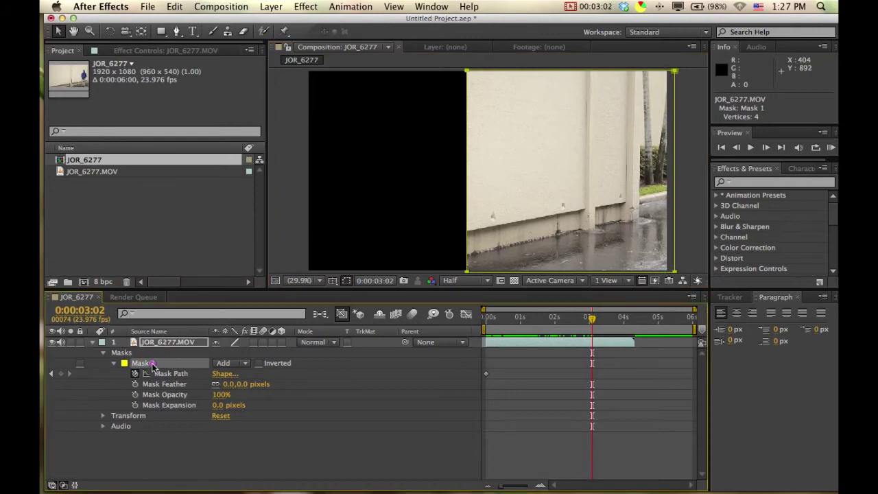
pyautogui.moveTo(468, 211); pyautogui.dragTo(263, 210)
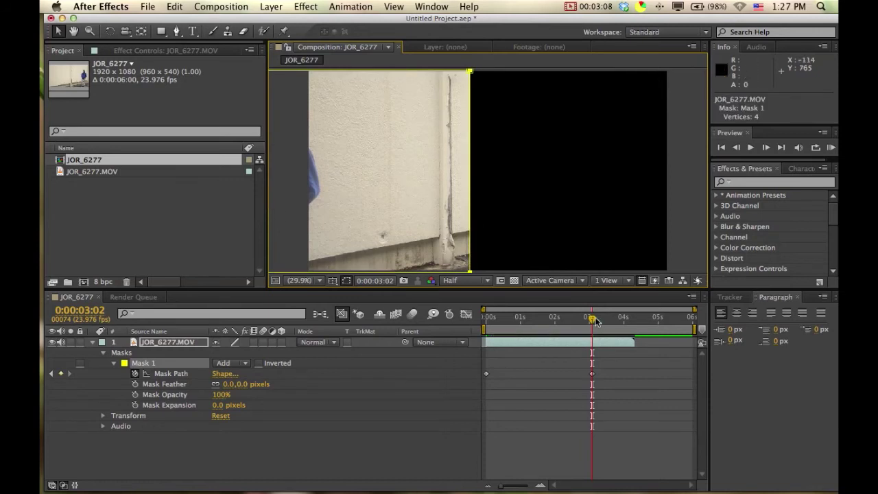
pyautogui.moveTo(595, 321); pyautogui.dragTo(472, 326)
# Step: At 0:00:01:12, drag the mask's bottom-left vertex upward into a diagonal left edge
pyautogui.click(174, 435)
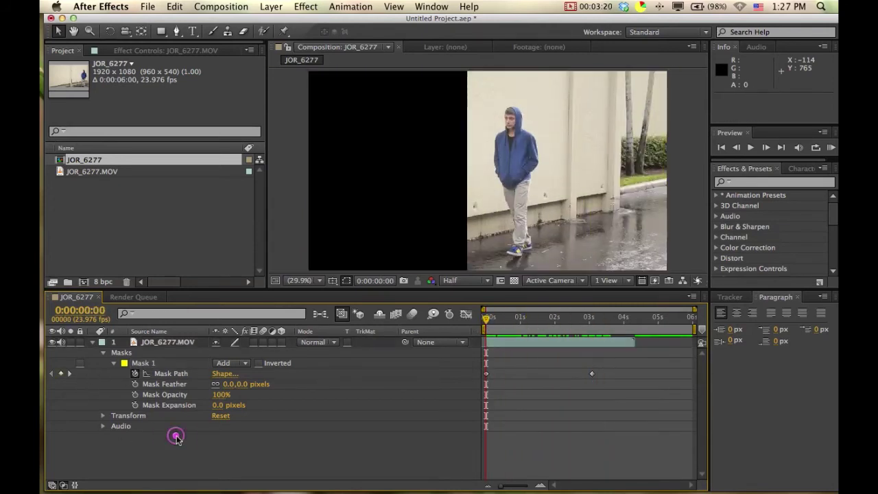
pyautogui.moveTo(485, 327); pyautogui.dragTo(538, 320)
pyautogui.click(430, 261)
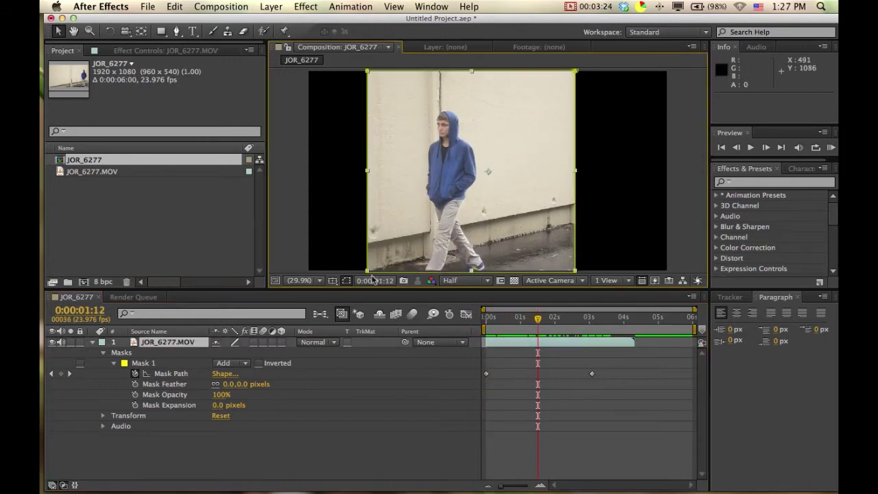
pyautogui.click(164, 363)
pyautogui.click(151, 343)
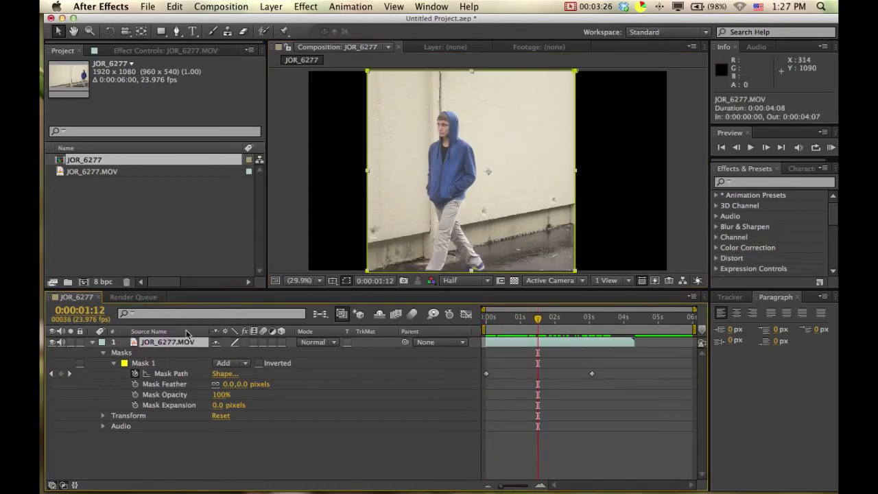
pyautogui.moveTo(368, 272); pyautogui.dragTo(475, 198)
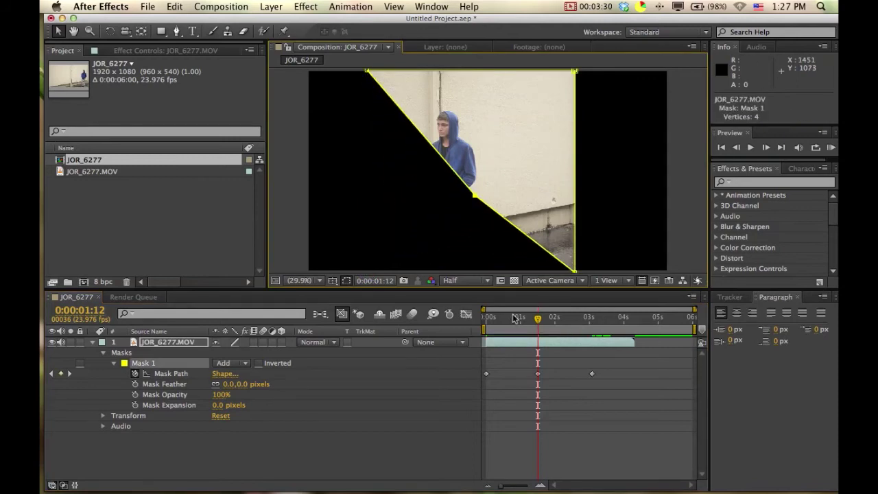
pyautogui.moveTo(536, 321); pyautogui.dragTo(559, 334)
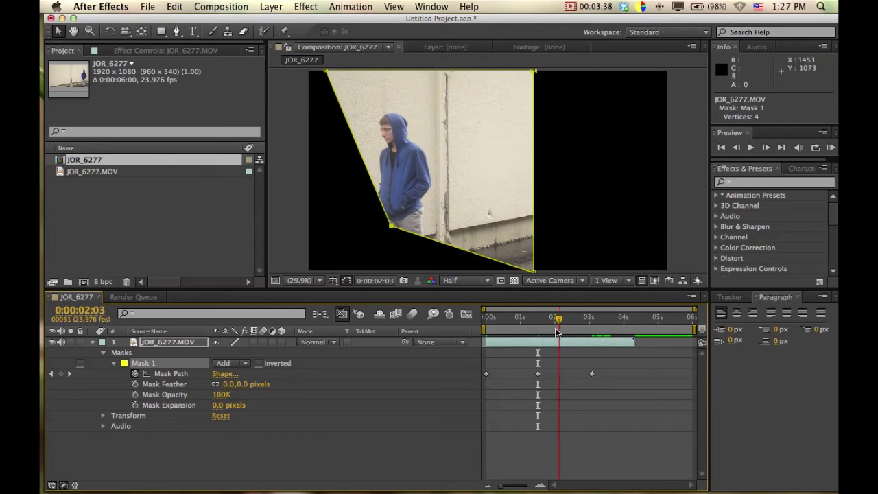
# Step: At 0:00:02:03, add a Pen-tool vertex on the mask's left edge, pulling it beside the person
pyautogui.click(176, 32)
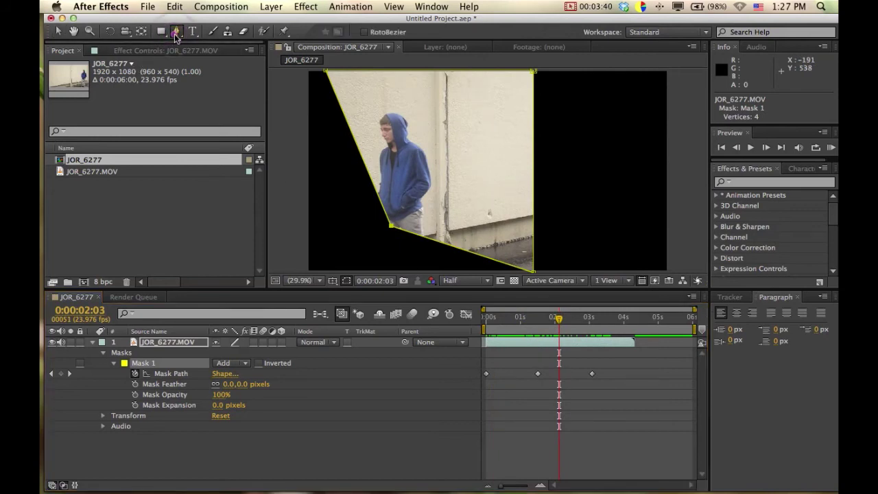
pyautogui.click(364, 163)
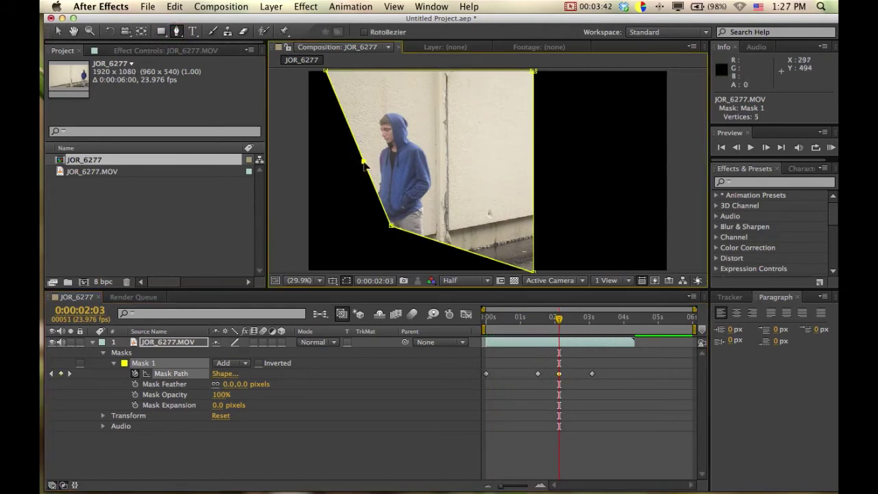
pyautogui.moveTo(363, 163); pyautogui.dragTo(337, 199)
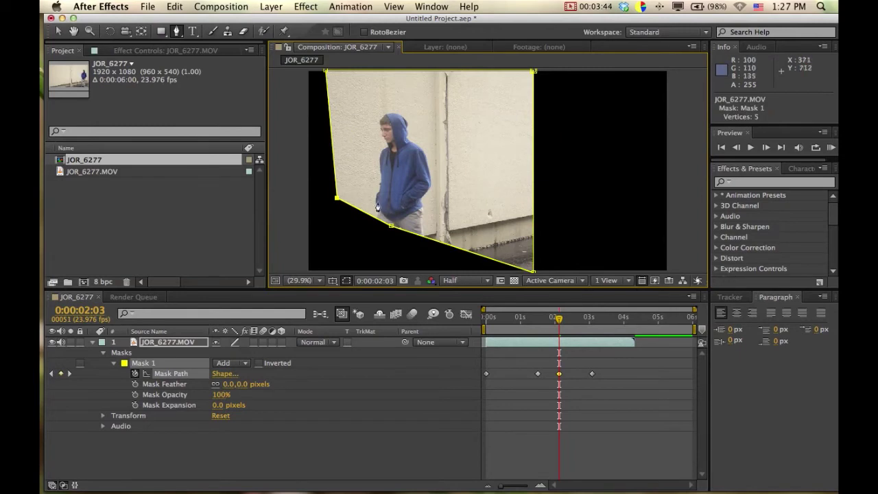
pyautogui.moveTo(390, 229); pyautogui.dragTo(389, 249)
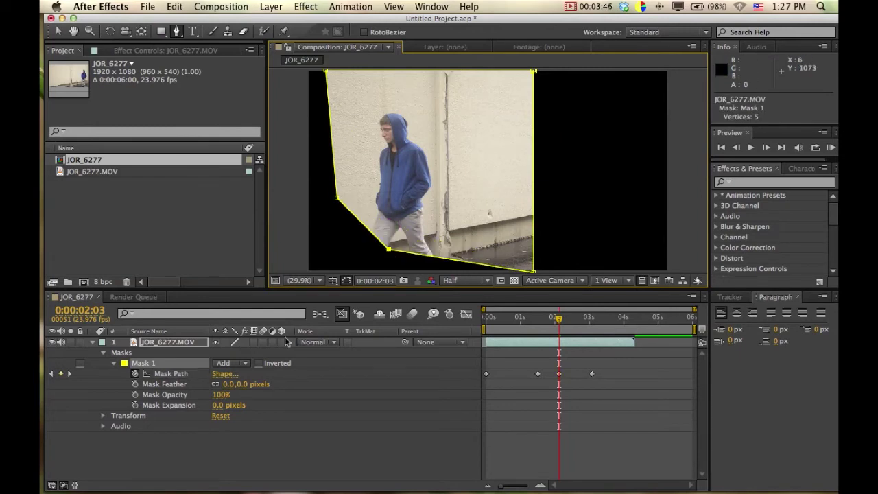
# Step: At 0:00:00:10, move the mask's lower-left point up and right near the walker's feet
pyautogui.click(298, 439)
pyautogui.moveTo(558, 326); pyautogui.dragTo(500, 322)
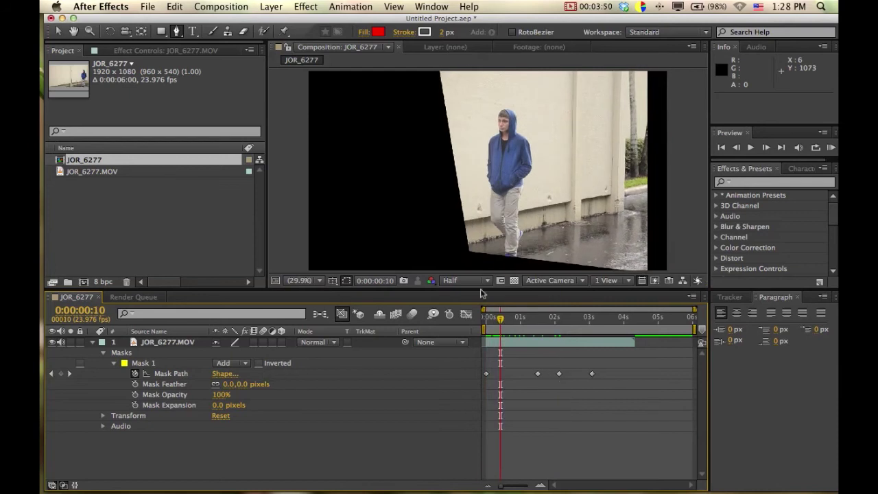
pyautogui.click(525, 342)
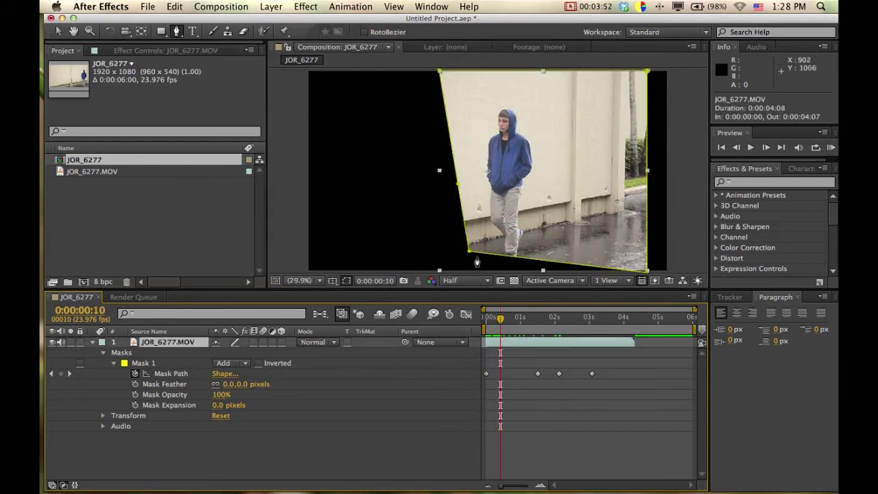
pyautogui.moveTo(469, 252); pyautogui.dragTo(484, 242)
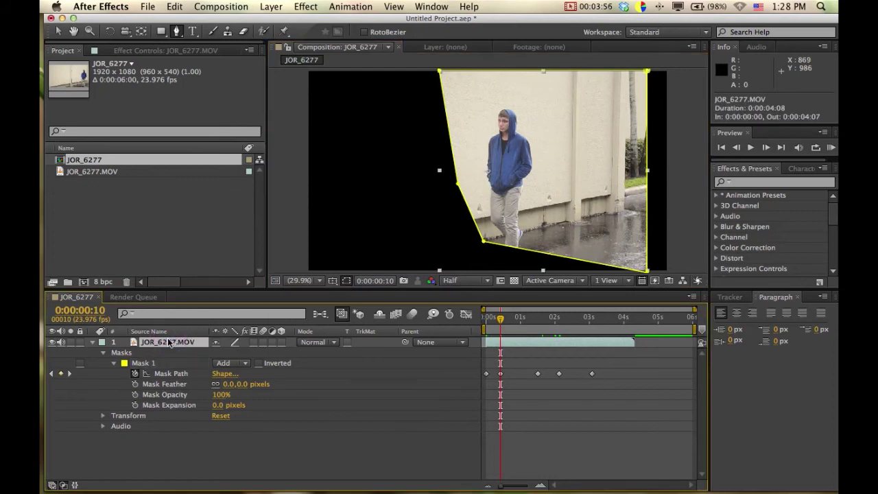
pyautogui.moveTo(484, 240); pyautogui.dragTo(486, 223)
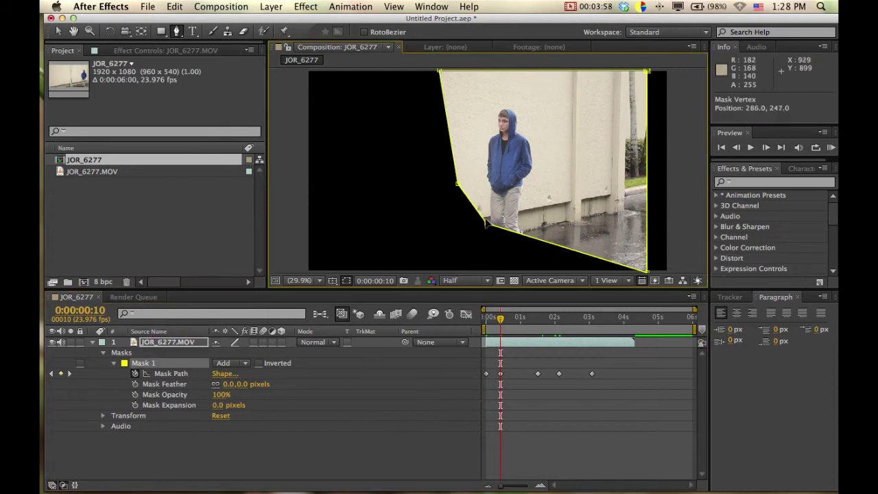
pyautogui.click(176, 346)
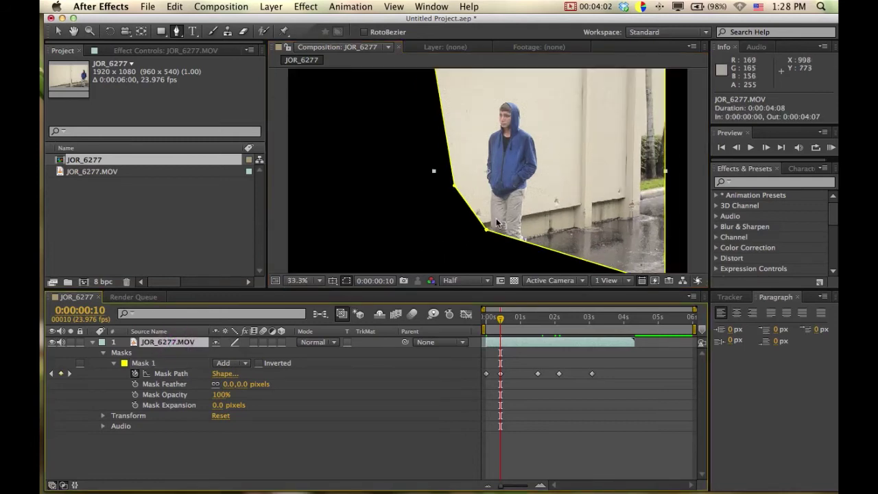
# Step: Zoom in to 200% and nudge the lower mask vertex right beside the person's legs
pyautogui.scroll(5, 497, 223)
pyautogui.press('h')
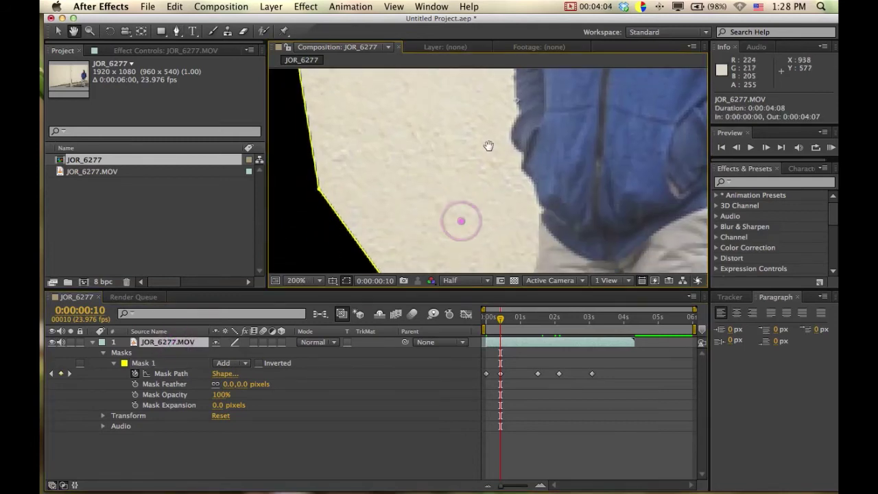
pyautogui.moveTo(459, 219); pyautogui.dragTo(453, 122)
pyautogui.moveTo(440, 172); pyautogui.dragTo(426, 75)
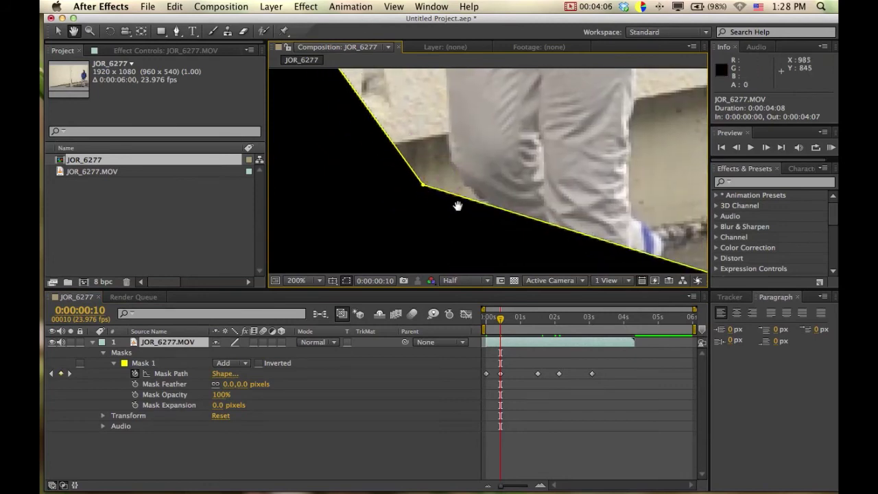
pyautogui.press('v')
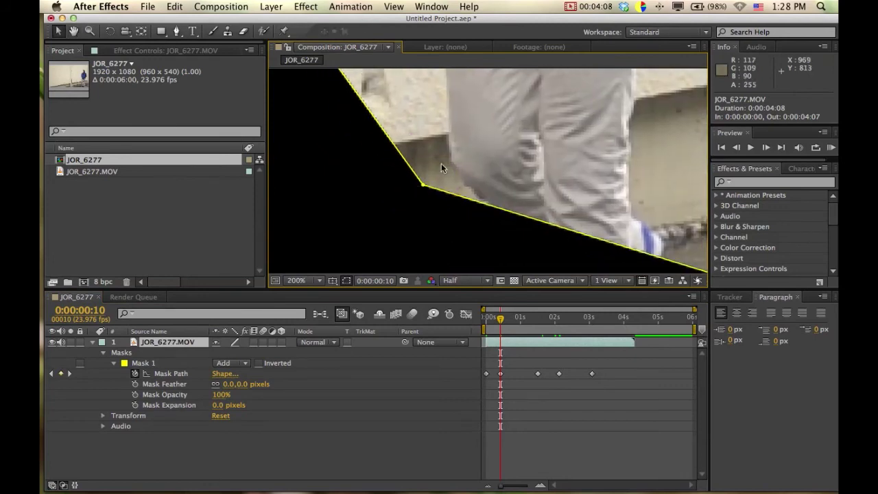
pyautogui.click(141, 363)
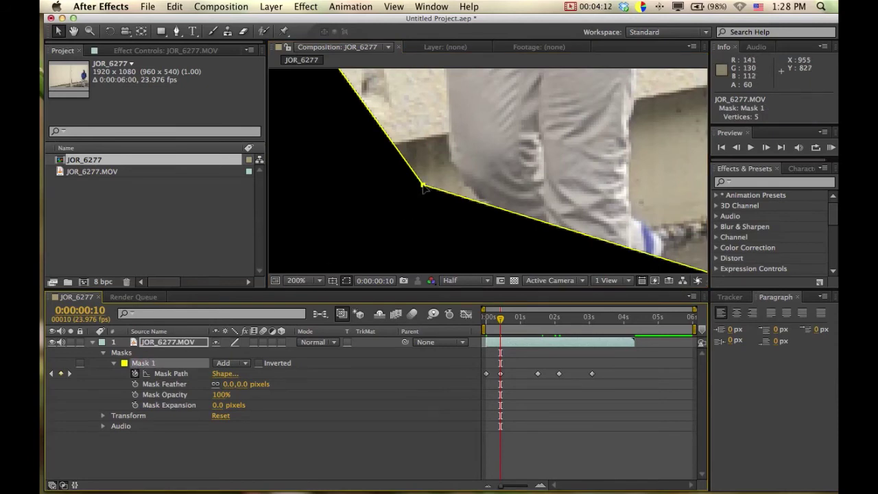
pyautogui.moveTo(425, 182); pyautogui.dragTo(457, 184)
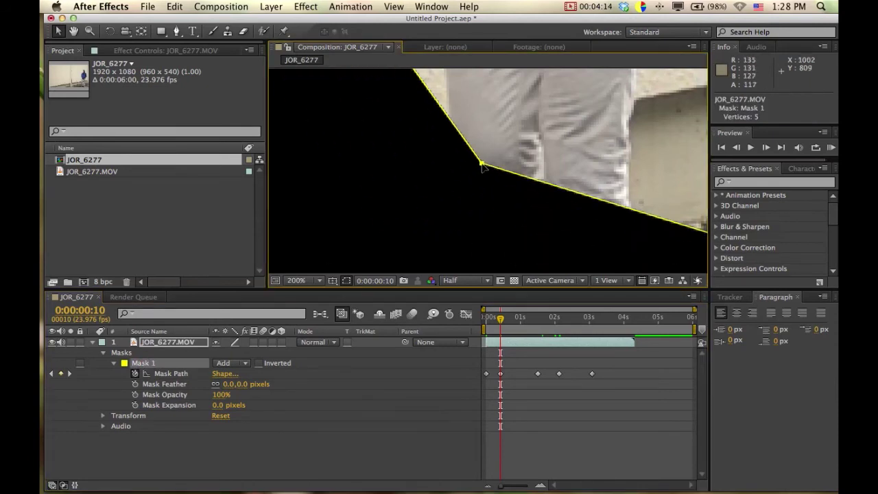
pyautogui.scroll(-8, 458, 182)
pyautogui.moveTo(486, 171)
pyautogui.mouseDown()
pyautogui.moveTo(473, 194)
pyautogui.moveTo(494, 183)
pyautogui.mouseUp()
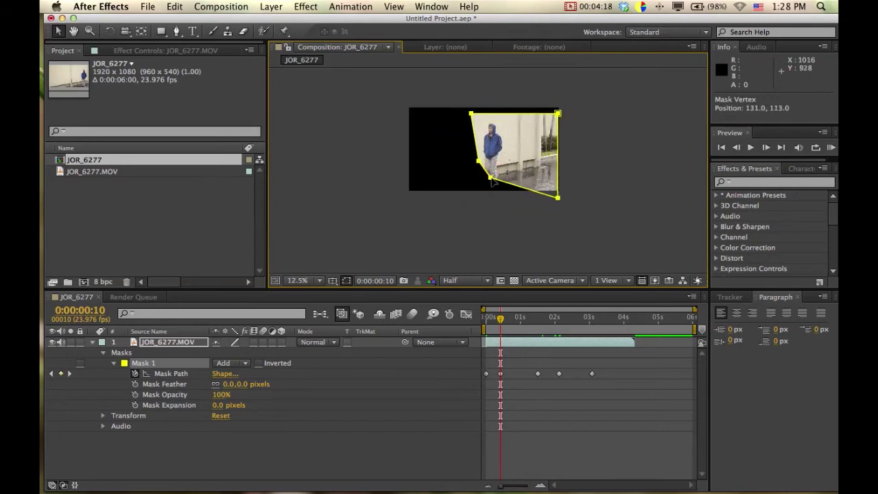
# Step: Drag two mask points at 0:00:00:10 to open the mask wider, then scrub to review
pyautogui.click(176, 348)
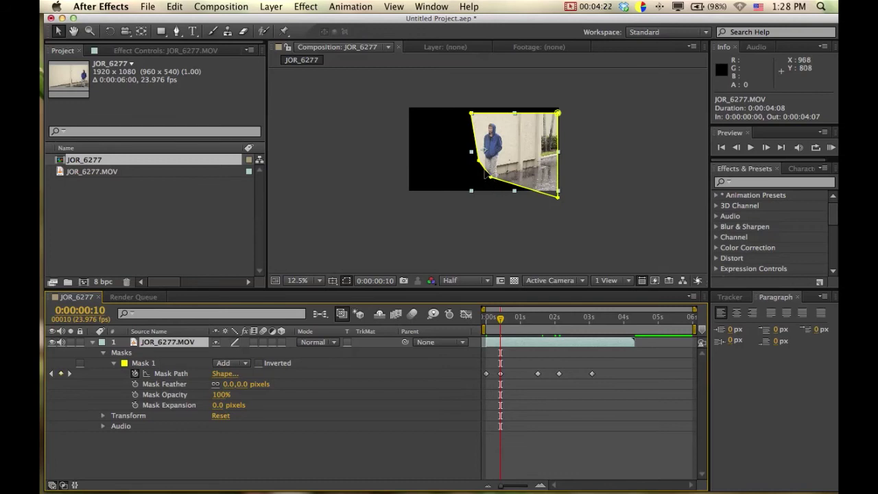
pyautogui.moveTo(485, 173)
pyautogui.mouseDown()
pyautogui.moveTo(476, 170)
pyautogui.moveTo(504, 159)
pyautogui.moveTo(507, 171)
pyautogui.moveTo(543, 152)
pyautogui.moveTo(478, 166)
pyautogui.mouseUp()
pyautogui.click(196, 346)
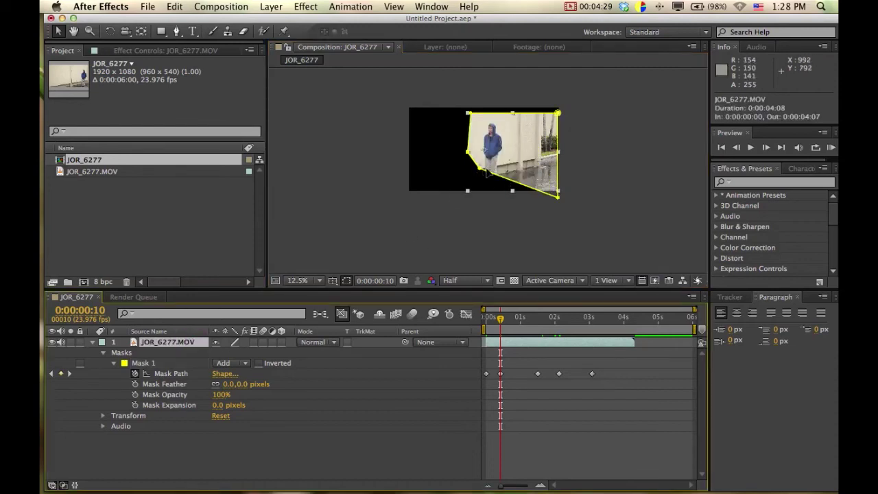
pyautogui.moveTo(479, 167); pyautogui.dragTo(474, 188)
pyautogui.click(501, 317)
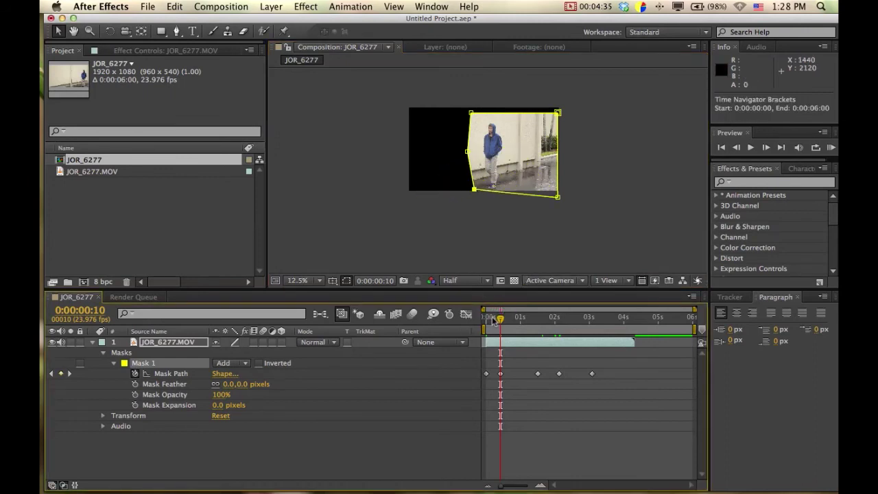
pyautogui.moveTo(500, 320)
pyautogui.mouseDown()
pyautogui.moveTo(489, 319)
pyautogui.moveTo(582, 320)
pyautogui.moveTo(482, 340)
pyautogui.moveTo(568, 337)
pyautogui.moveTo(481, 336)
pyautogui.moveTo(567, 335)
pyautogui.moveTo(511, 334)
pyautogui.mouseUp()
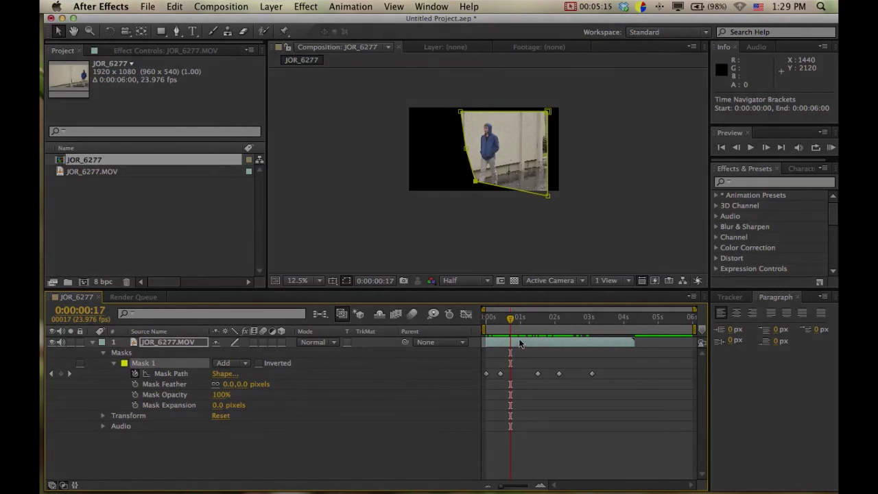
# Step: Drag the playhead back to 0:00:00:00 after previewing the animated mask
pyautogui.moveTo(510, 318); pyautogui.dragTo(484, 318)
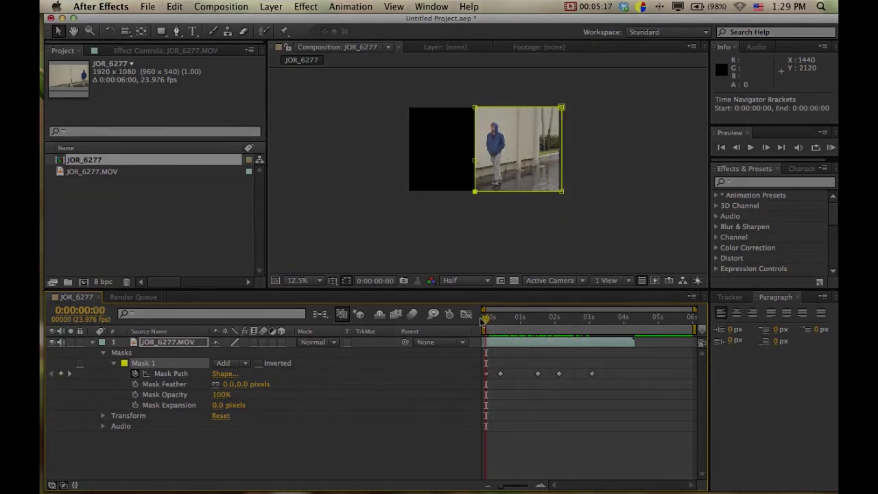